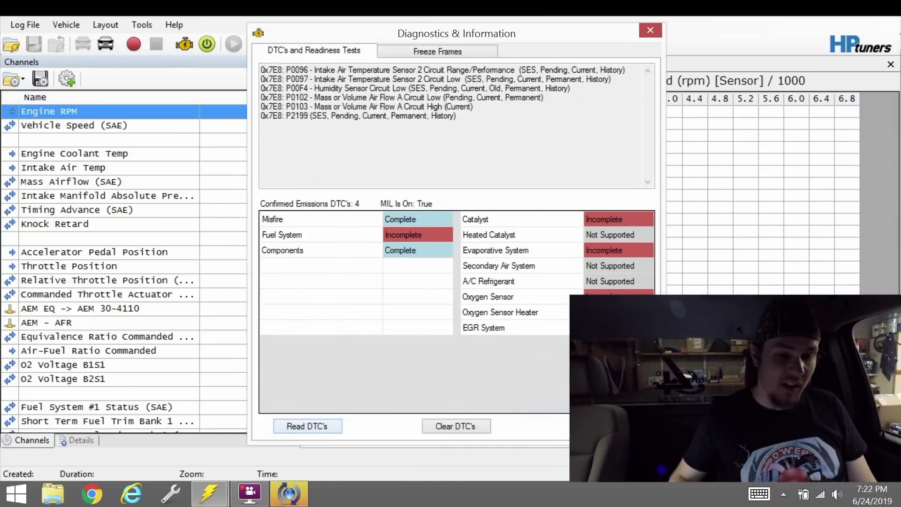
Clear the vehicle's stored trouble codes, read the DTCs again twice, and close the diagnostics window
left_click(455, 426)
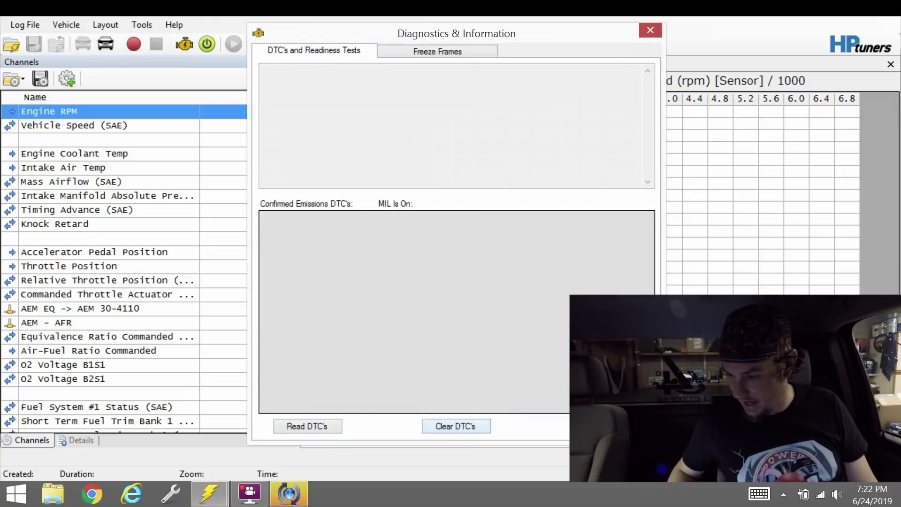
left_click(307, 425)
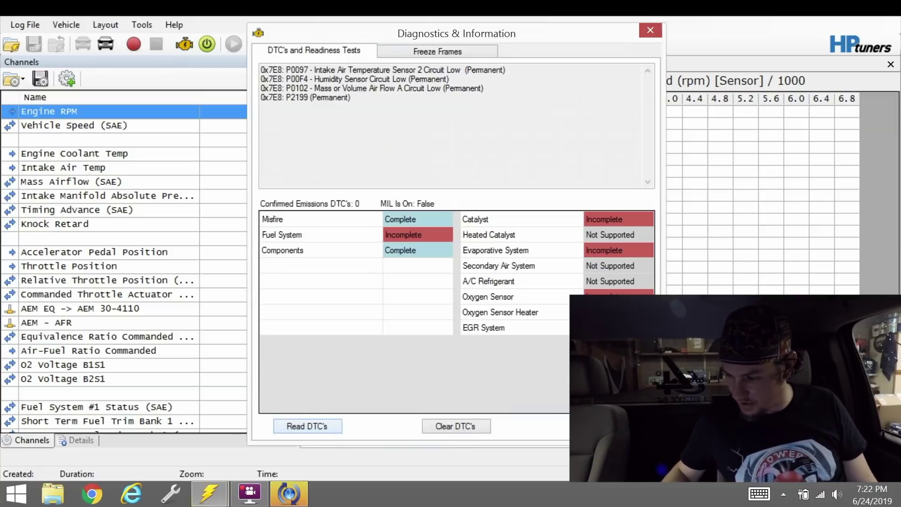
left_click(307, 425)
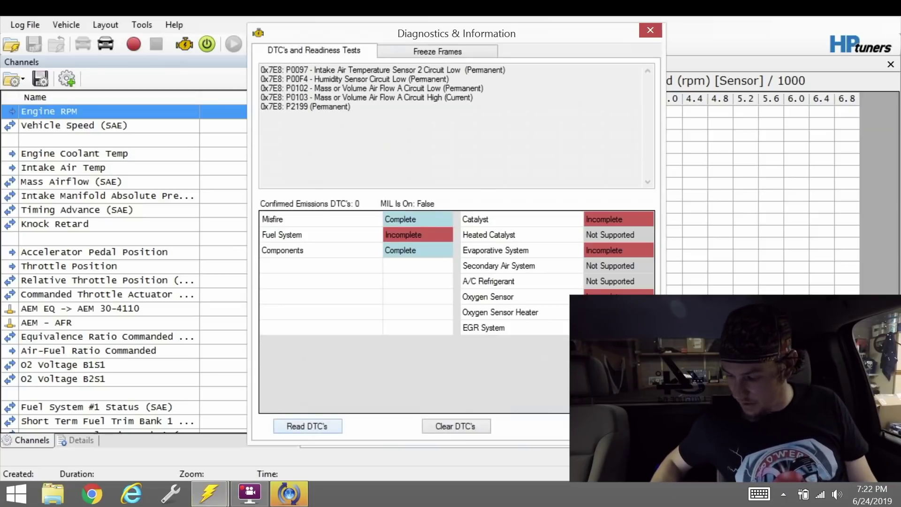
key("Escape")
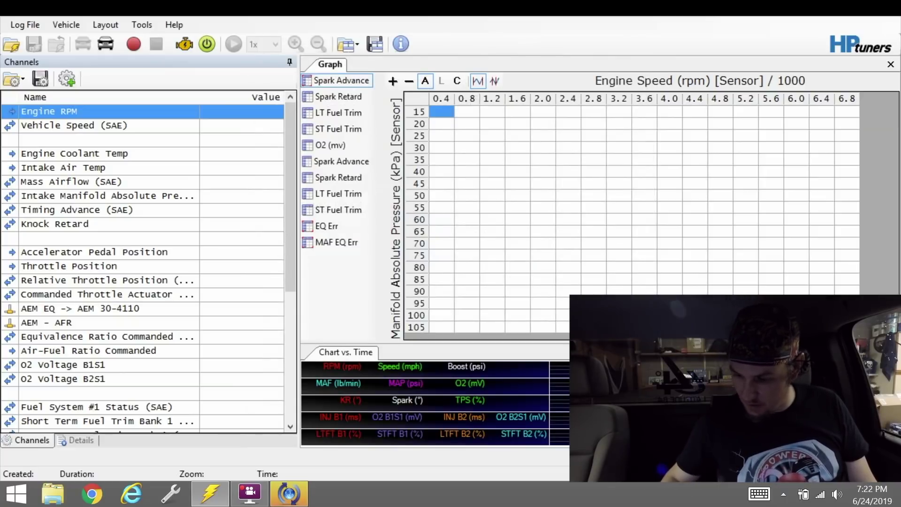
Close the extra open program, switch to the VCM Editor, and show the DTC list of Engine Diagnostics
key("alt+Tab")
key("alt+F4")
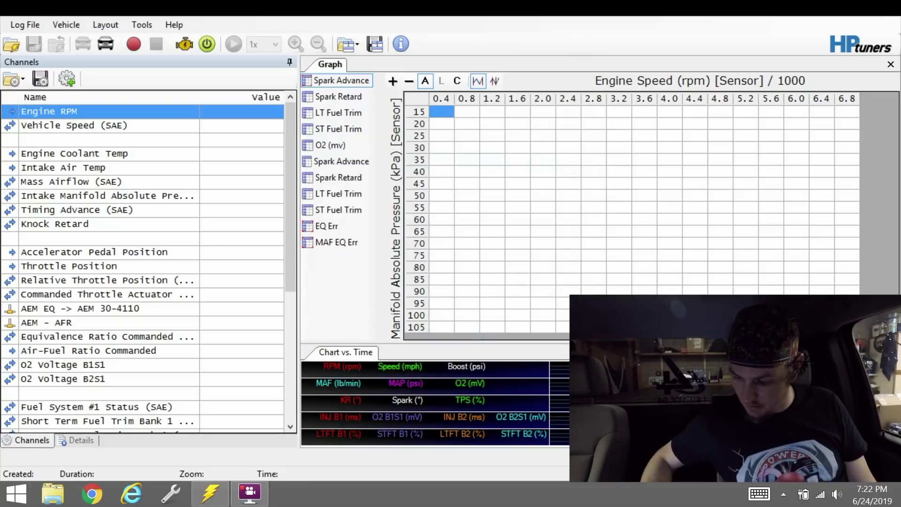
key("alt+Tab")
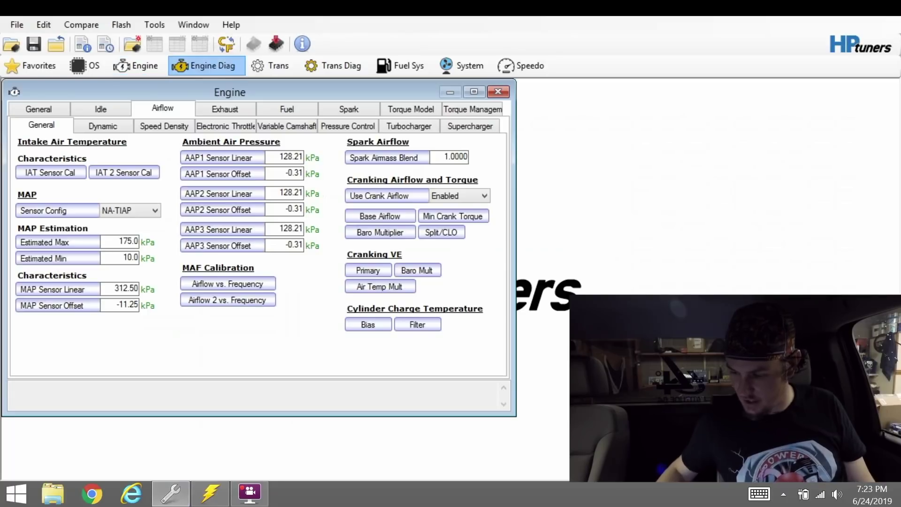
left_click(206, 66)
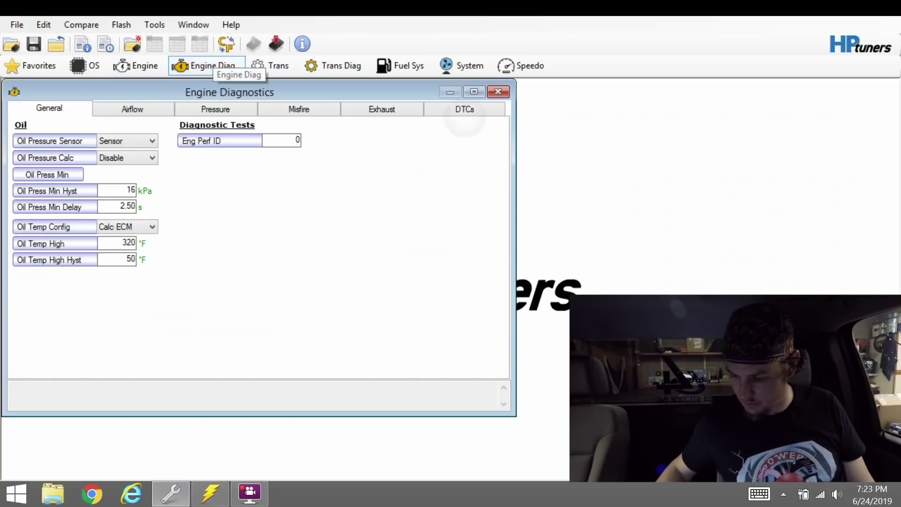
left_click(450, 109)
Set the error mode of P0103 Mass or Volume Air Flow A Circuit High to No Error Reported
scroll(253, 253, "down", 20)
scroll(253, 253, "up", 20)
scroll(253, 254, "up", 20)
scroll(254, 254, "up", 20)
scroll(254, 254, "up", 20)
scroll(253, 253, "up", 12)
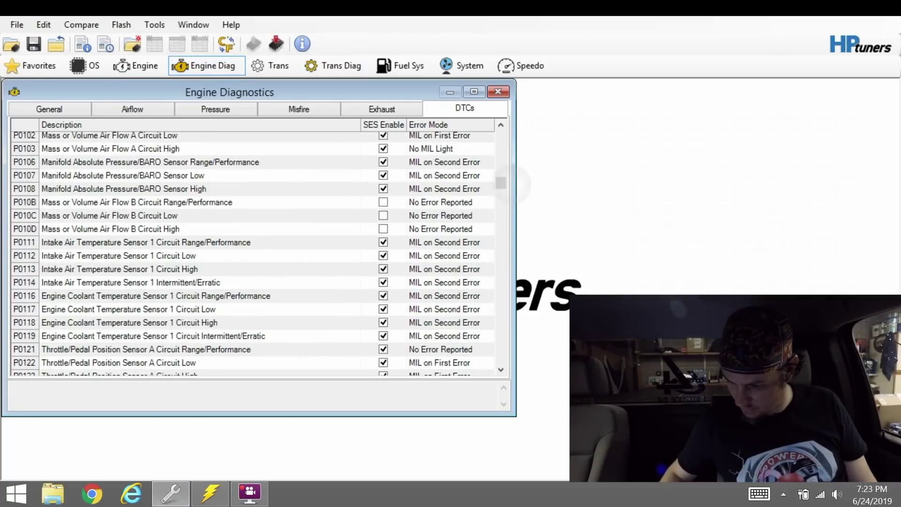
scroll(253, 253, "up", 1)
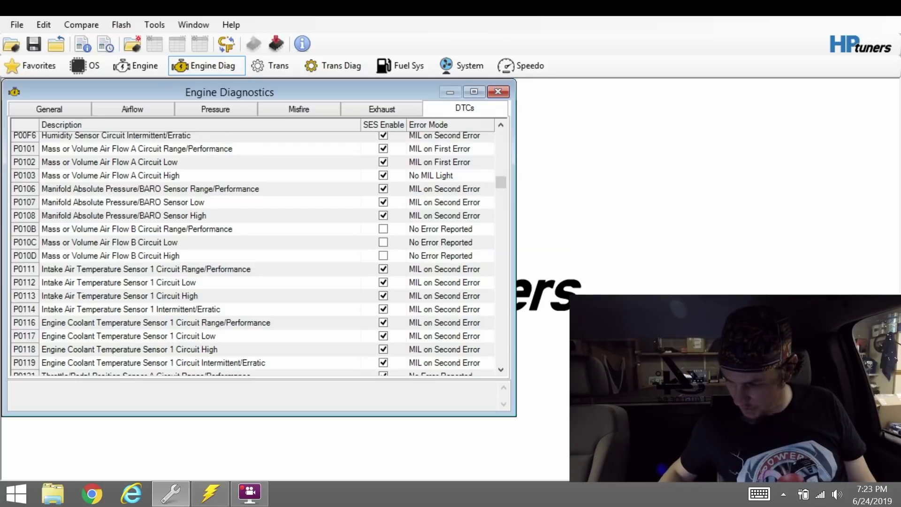
left_click(200, 175)
left_click(450, 175)
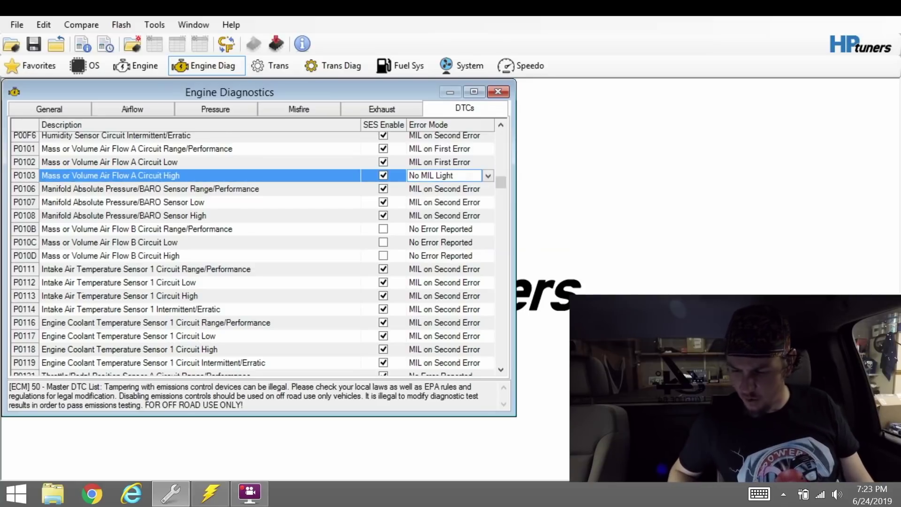
left_click(489, 175)
left_click(440, 190)
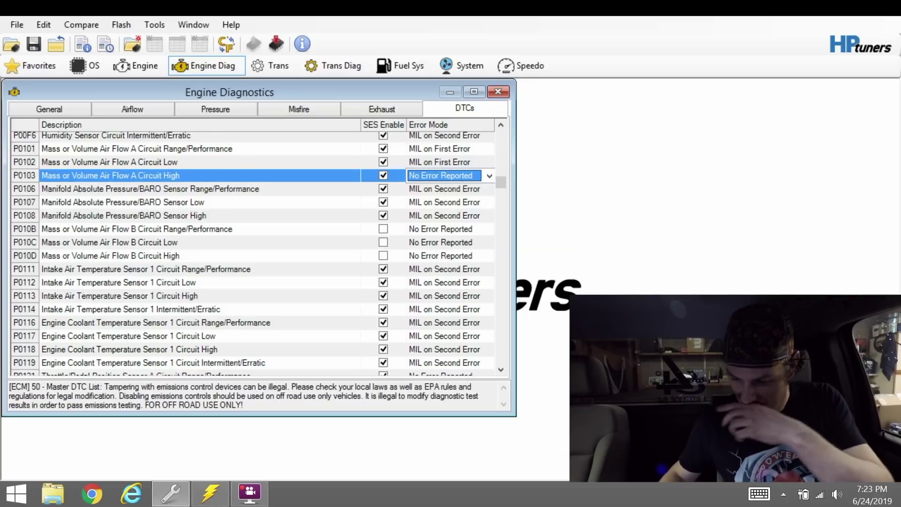
Set the error mode of P0102 Mass or Volume Air Flow A Circuit Low to No Error Reported
left_click(443, 162)
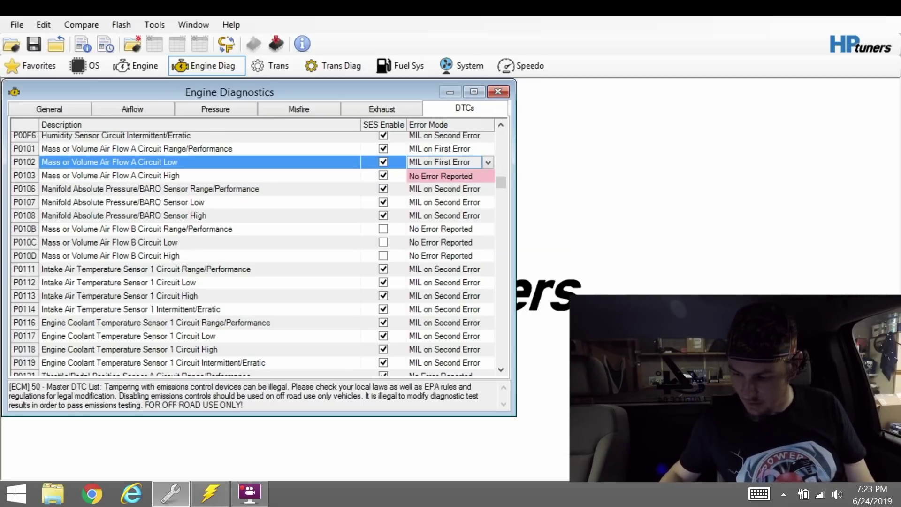
left_click(488, 162)
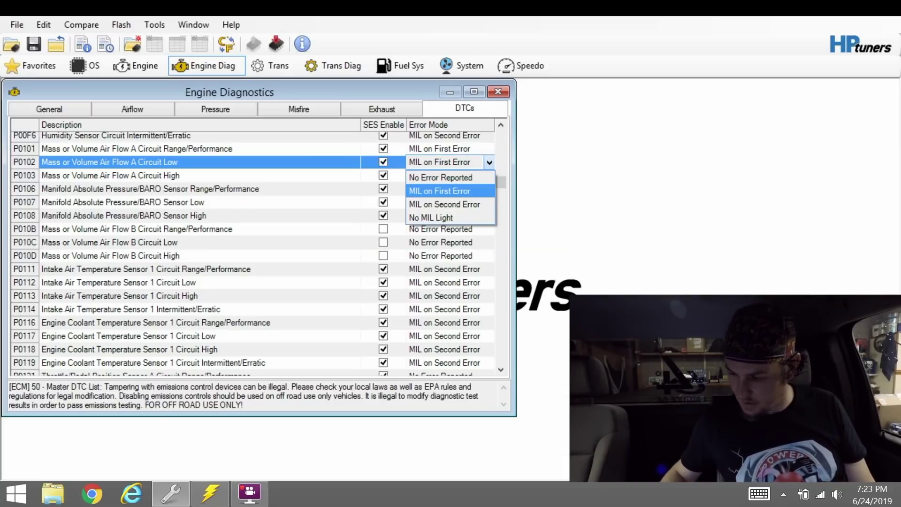
left_click(440, 177)
left_click(488, 161)
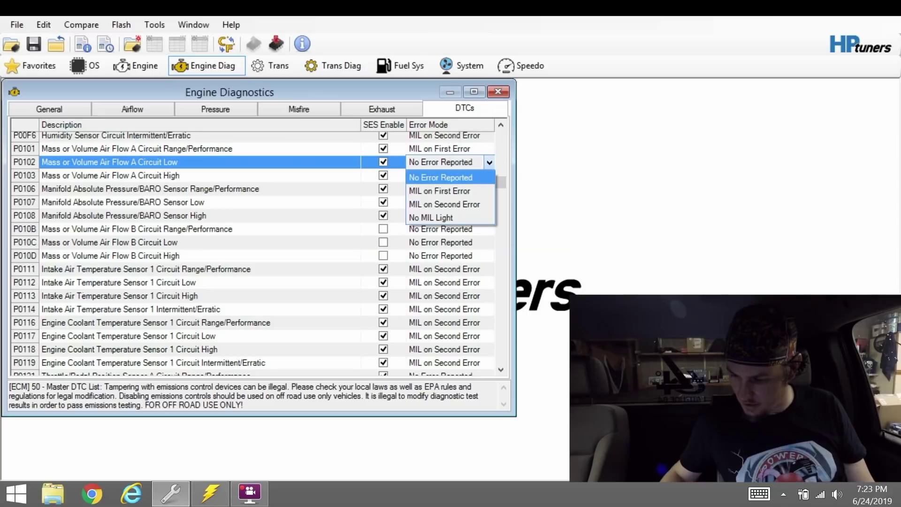
key("Return")
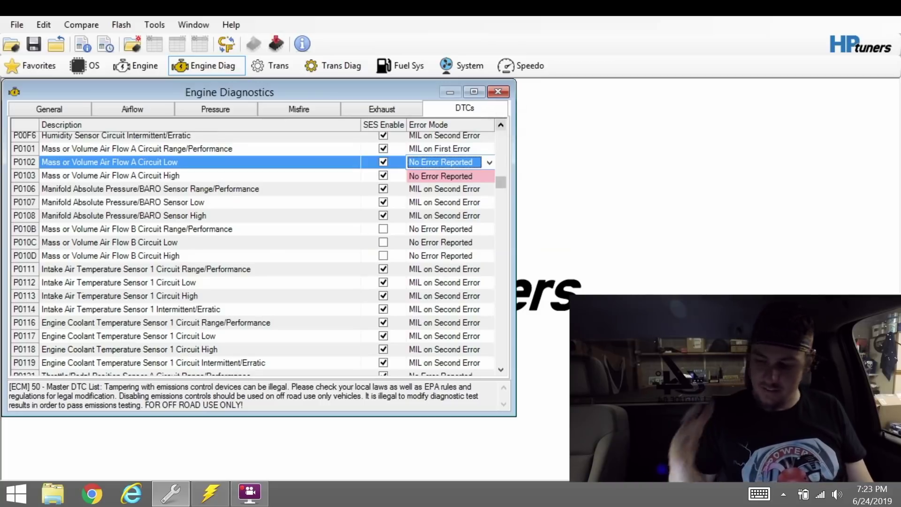
Set the error mode of P0101 Mass or Volume Air Flow A Circuit Range/Performance to No Error Reported
double_click(500, 124)
left_click(499, 124)
left_click(500, 124)
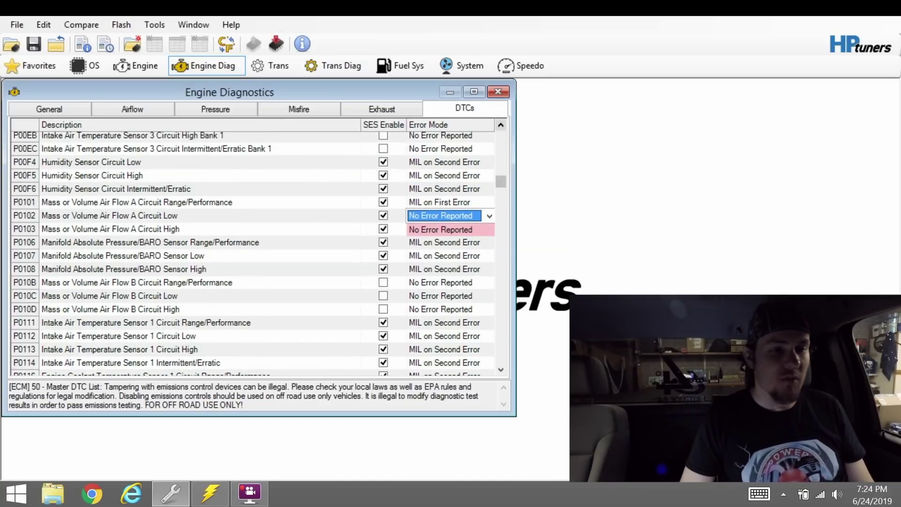
left_click(441, 202)
left_click(489, 202)
key("Up")
key("Return")
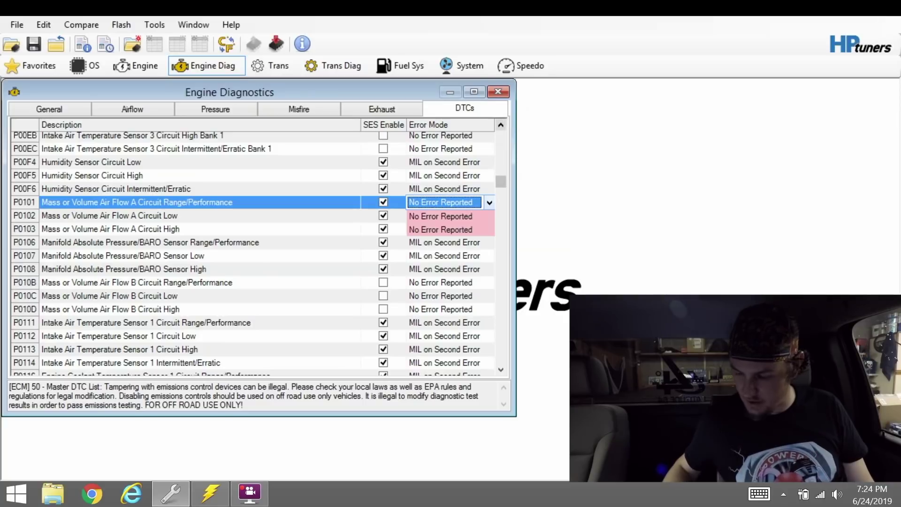
scroll(254, 253, "up", 2)
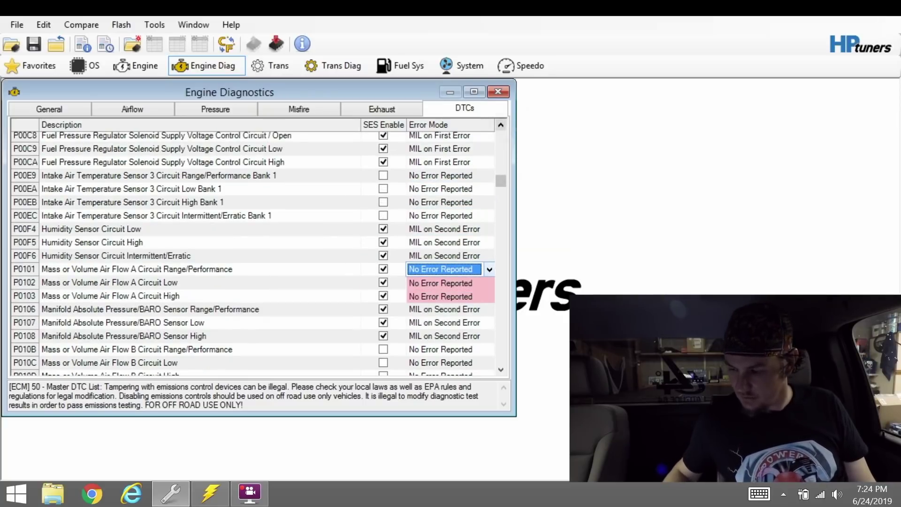
Save the tune under the new name mafdelete in the Superado folder, and hide the on-screen keyboard
left_click(17, 24)
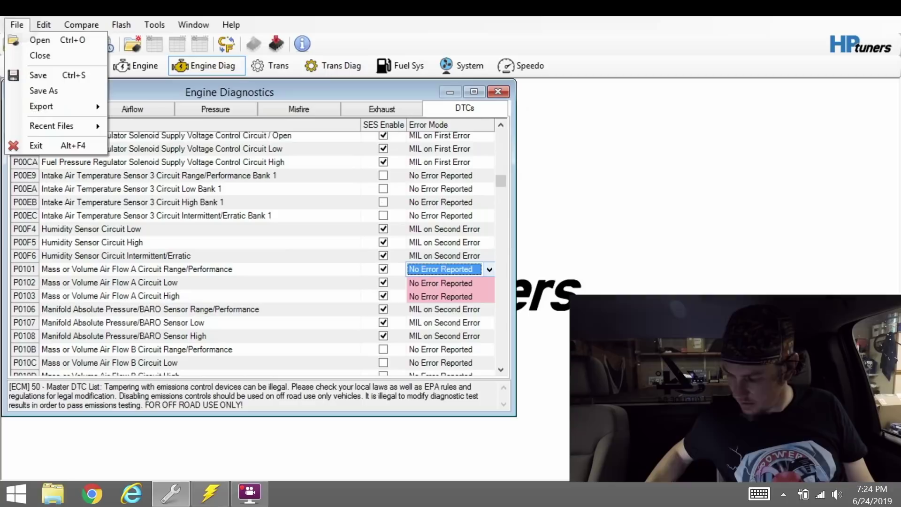
key("Escape")
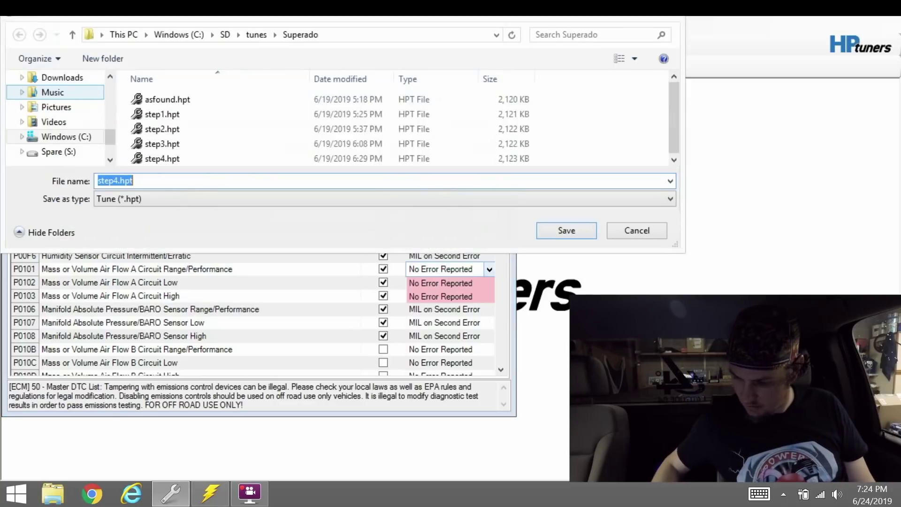
left_click(758, 494)
type("m")
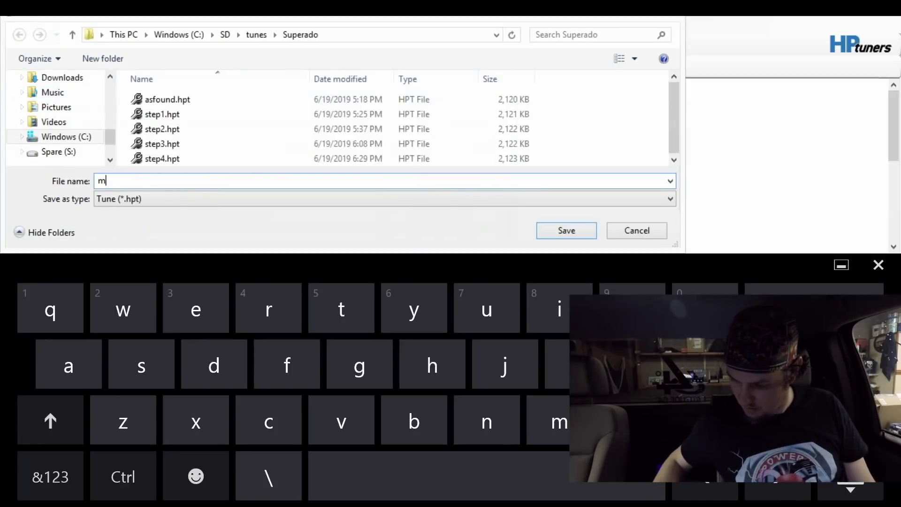
type("afdelete")
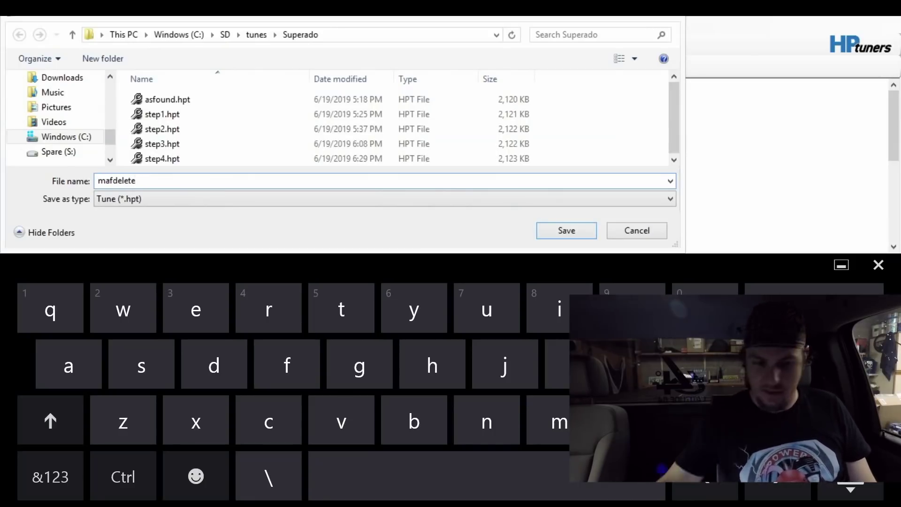
key("Return")
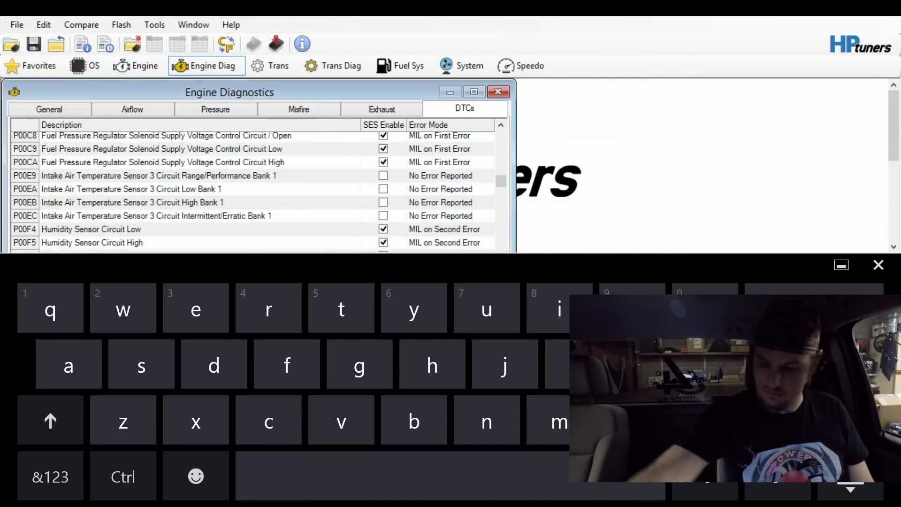
left_click(850, 488)
left_click(784, 488)
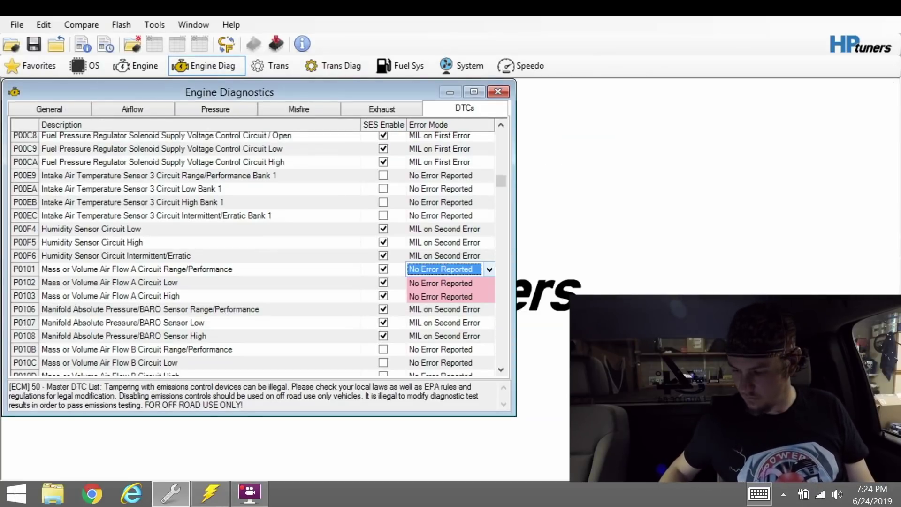
Write the mafdelete.hpt tune to the vehicle, changing the write option for the T43 TCM
left_click(276, 44)
left_click(349, 271)
left_click(348, 292)
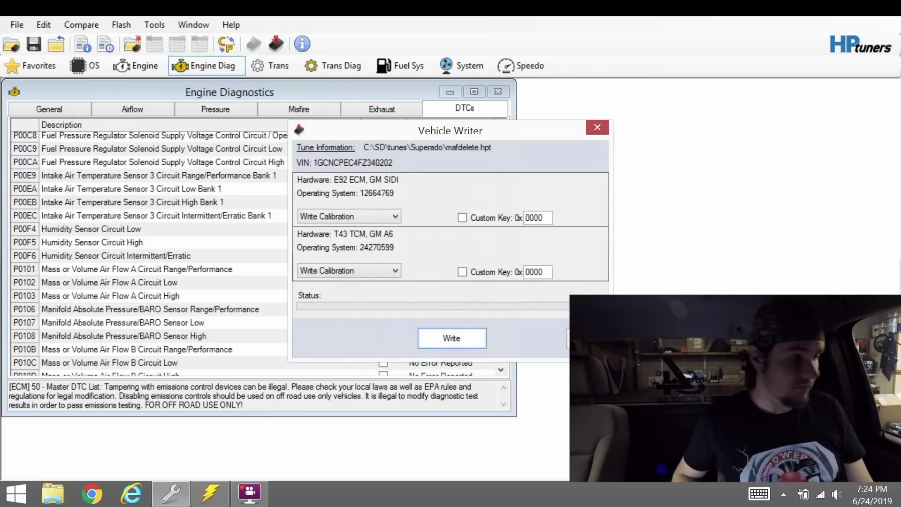
left_click(349, 270)
left_click(329, 290)
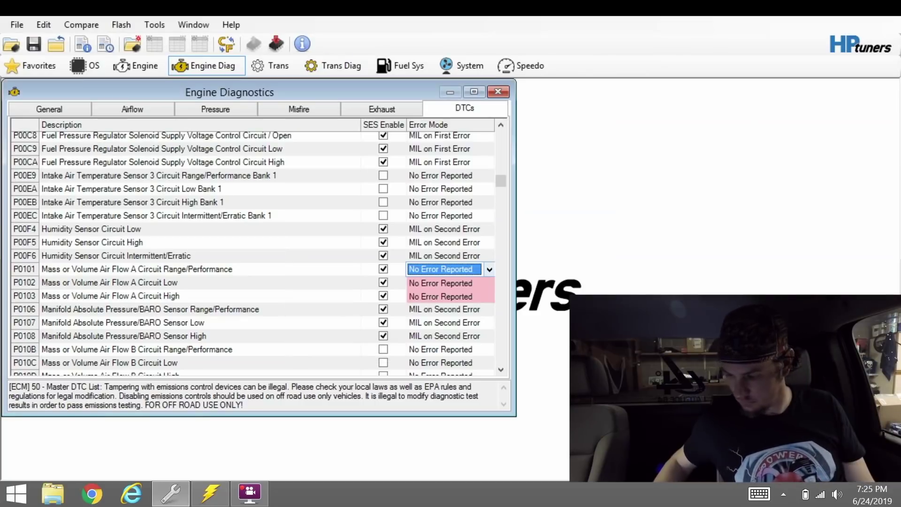
Switch to the VCM Scanner, connect to the vehicle, and open its diagnostics to read the DTCs
left_click(210, 494)
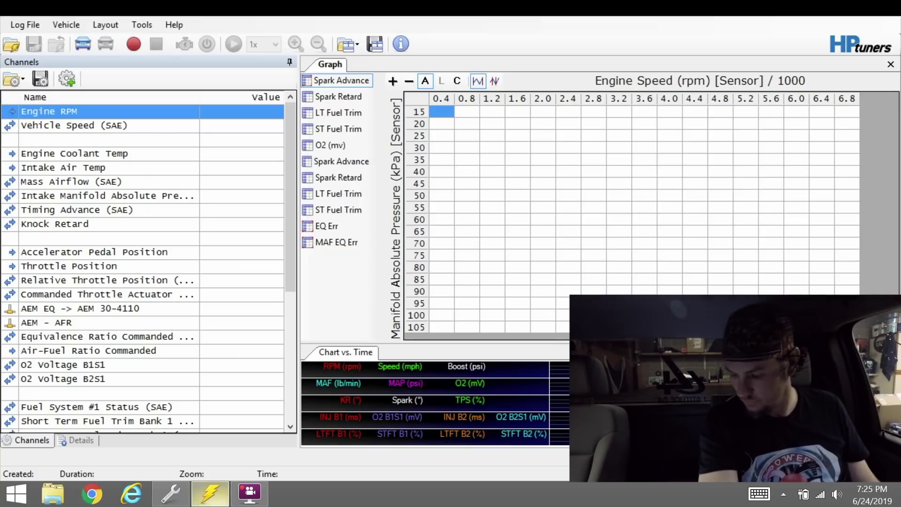
left_click(82, 44)
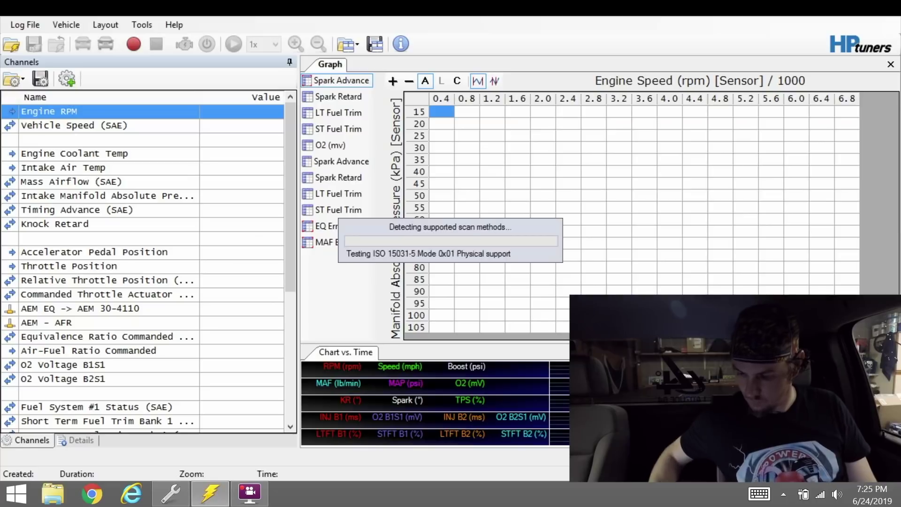
left_click(184, 43)
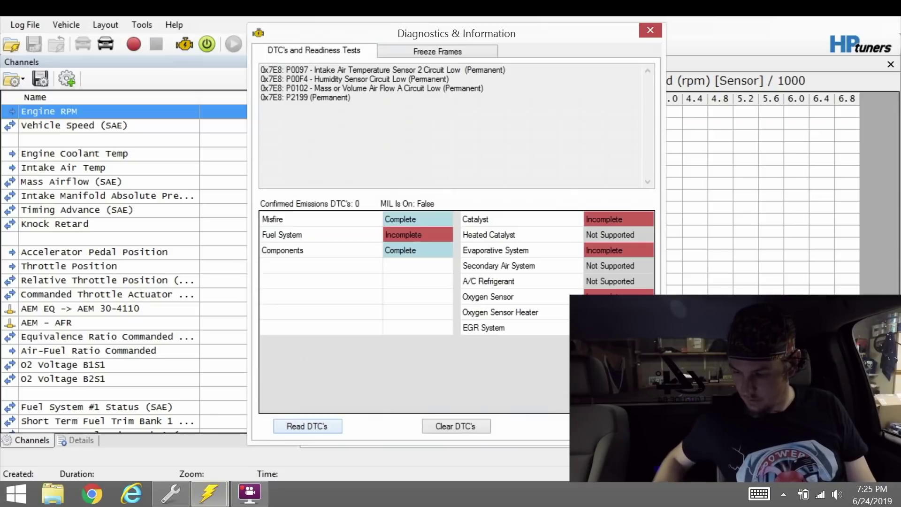
Clear the vehicle's trouble codes, reread the DTCs twice, and clear them once more
left_click(455, 426)
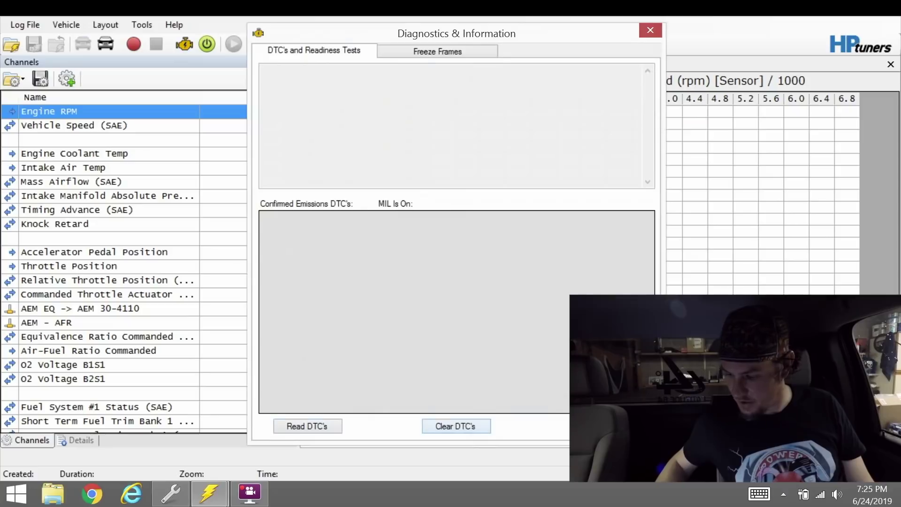
left_click(308, 425)
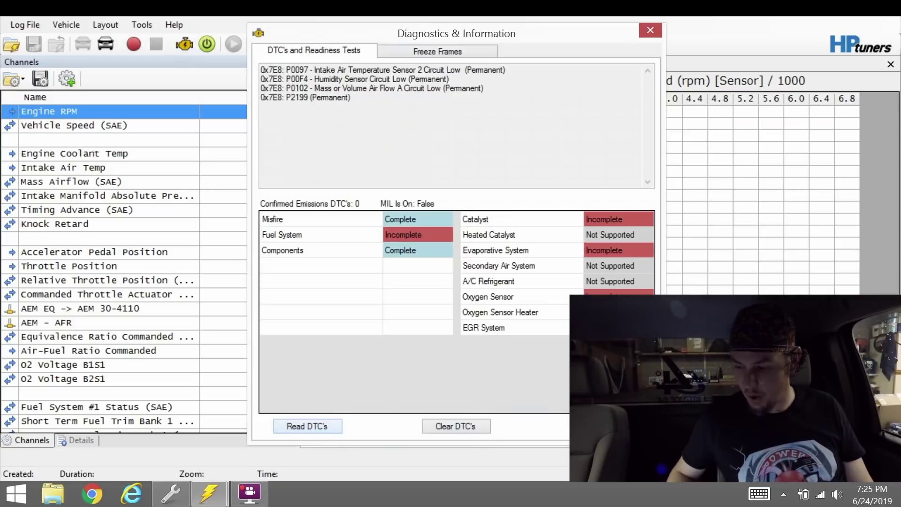
left_click(307, 425)
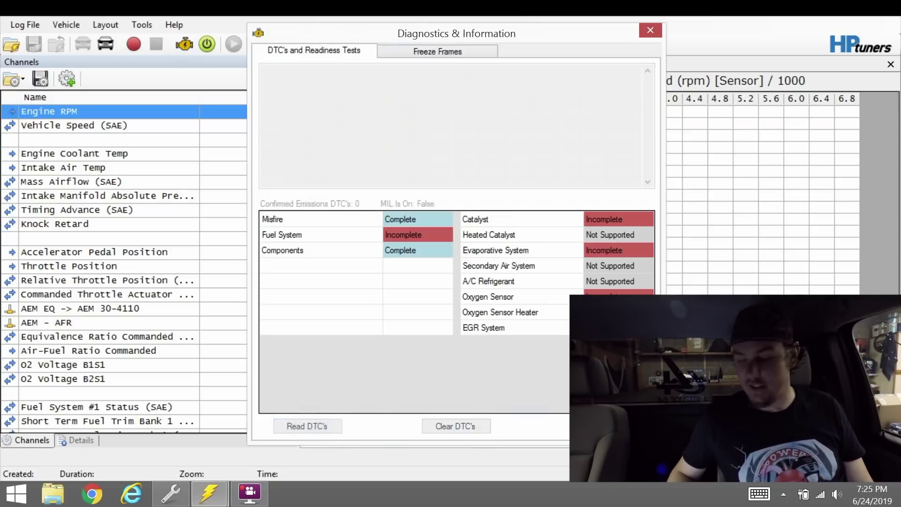
left_click(456, 426)
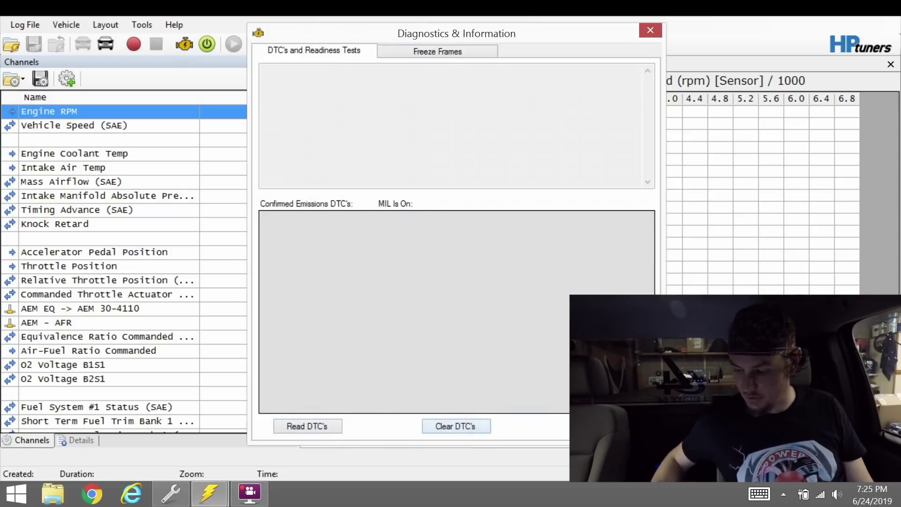